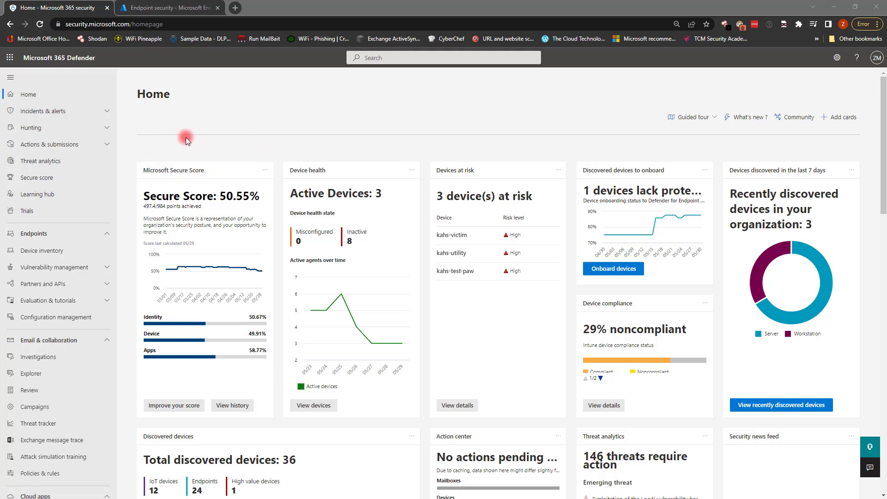
Step: Review the advanced features in the Endpoints settings of Microsoft 365 Defender, including the Microsoft Intune connection
scroll(52, 204, "down", 3)
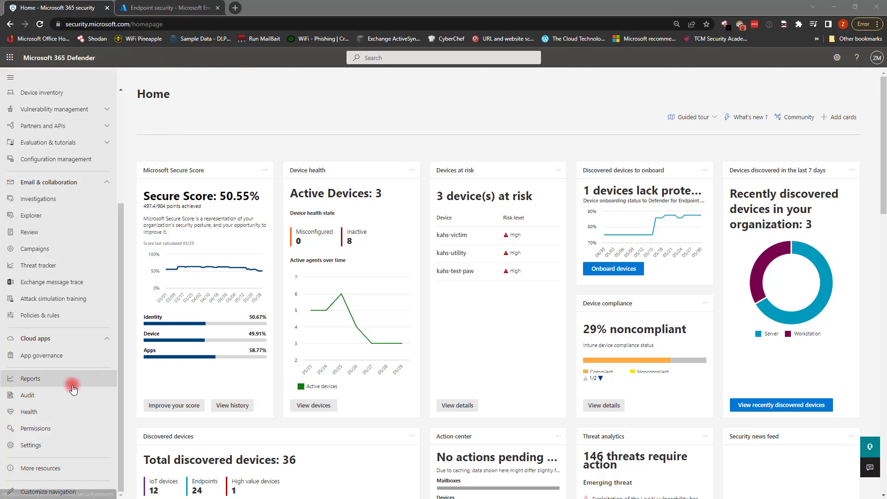
left_click(40, 447)
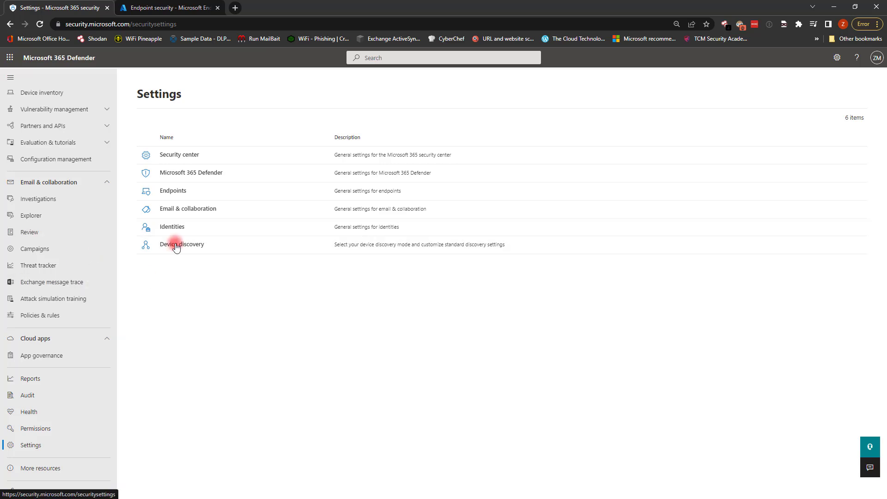
left_click(174, 193)
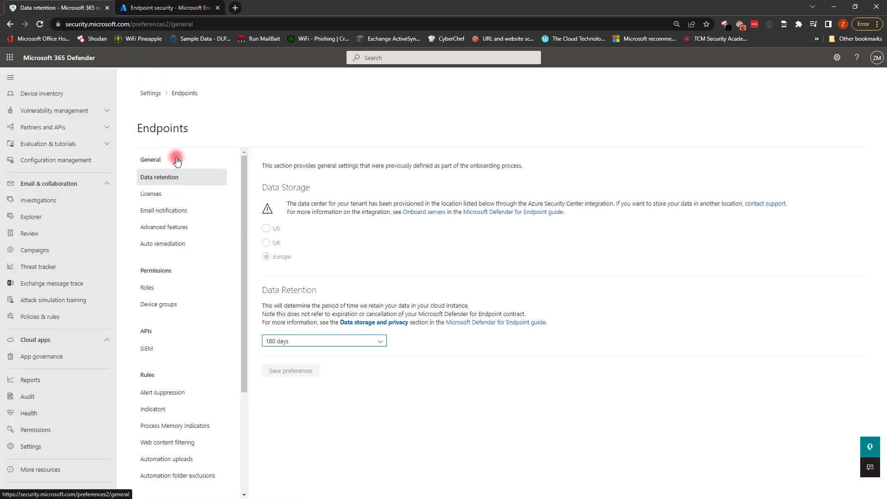
left_click(177, 229)
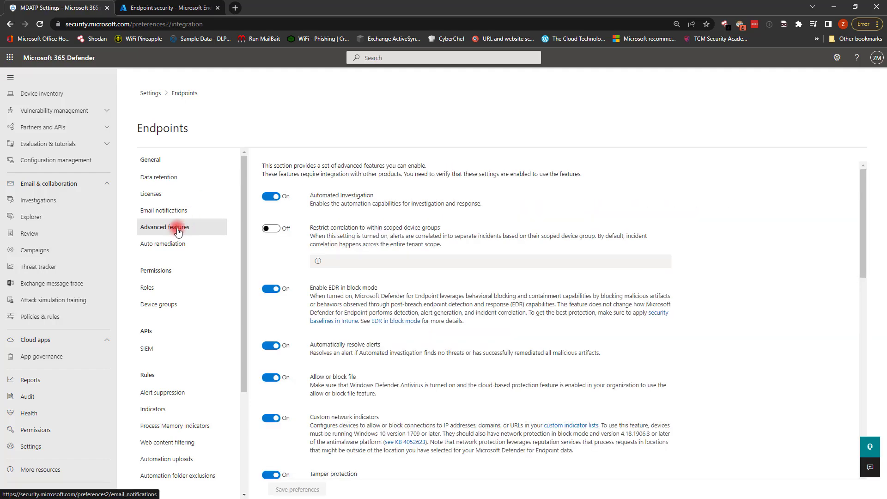
scroll(393, 268, "down", 8)
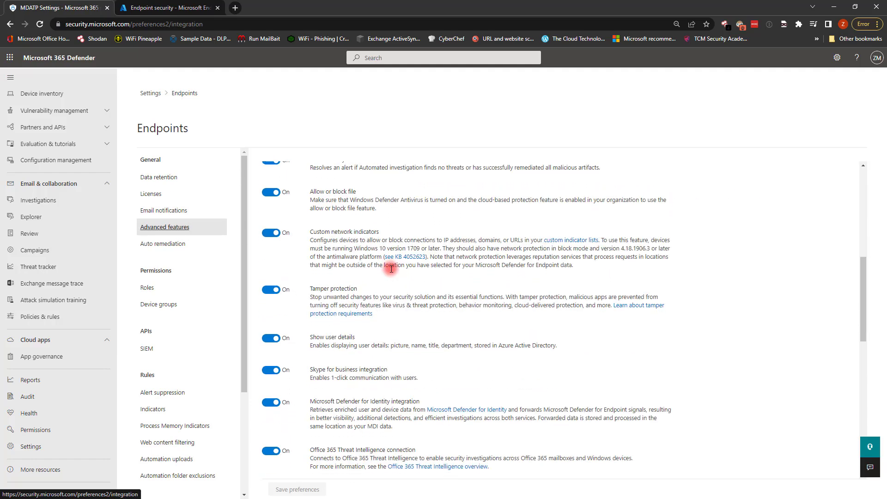
scroll(392, 269, "down", 7)
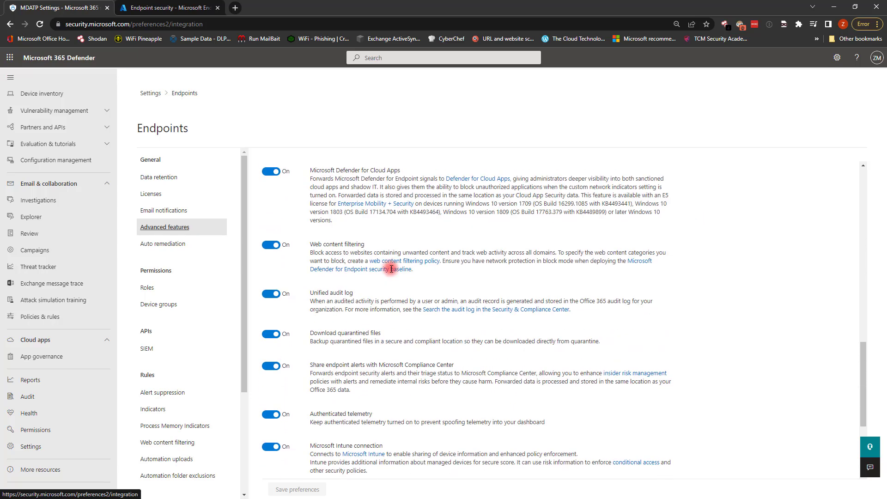
scroll(392, 268, "down", 4)
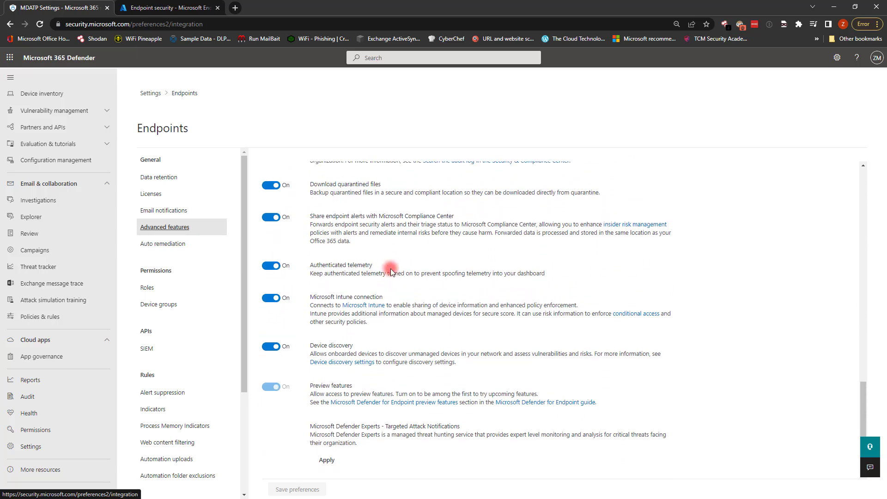
scroll(392, 271, "up", 1)
scroll(392, 272, "up", 2)
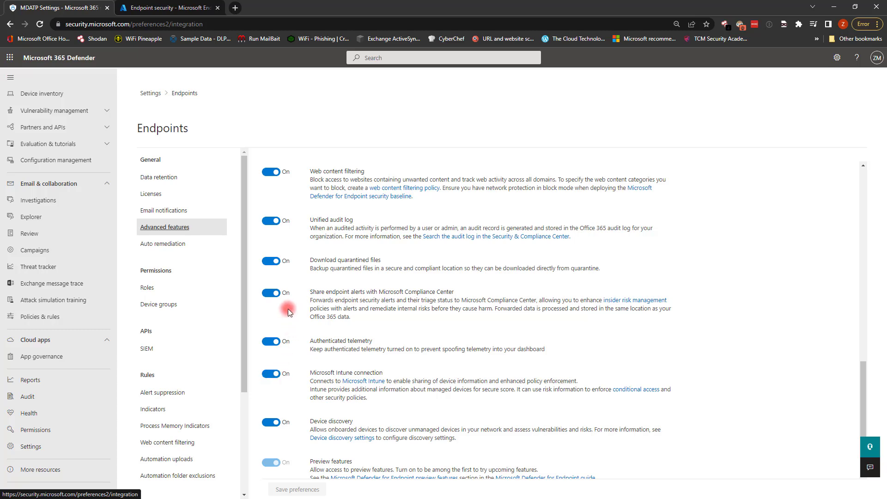
Step: In the Endpoint Manager admin center, turn on connecting Windows devices to Microsoft Defender for Endpoint and save the settings
left_click(150, 10)
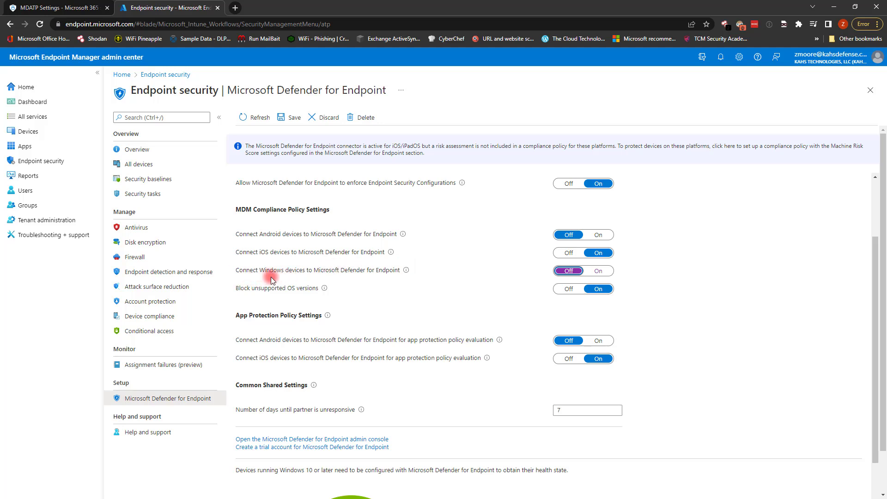
left_click(596, 271)
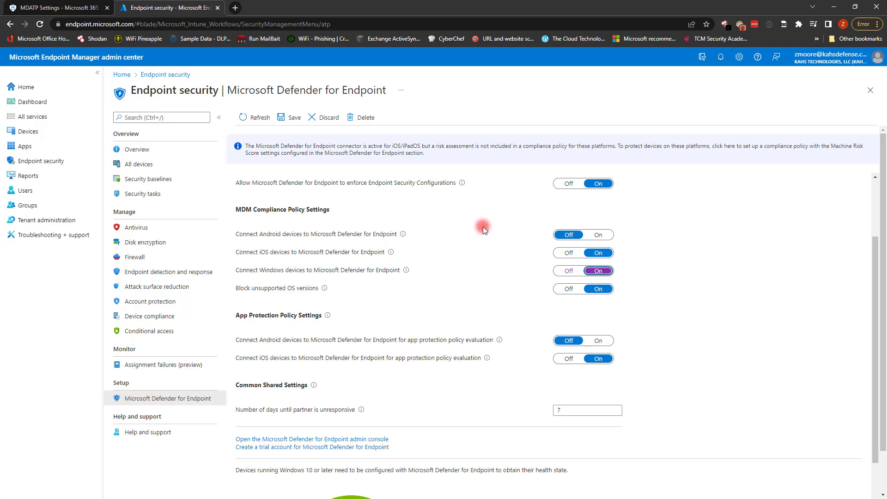
left_click(282, 119)
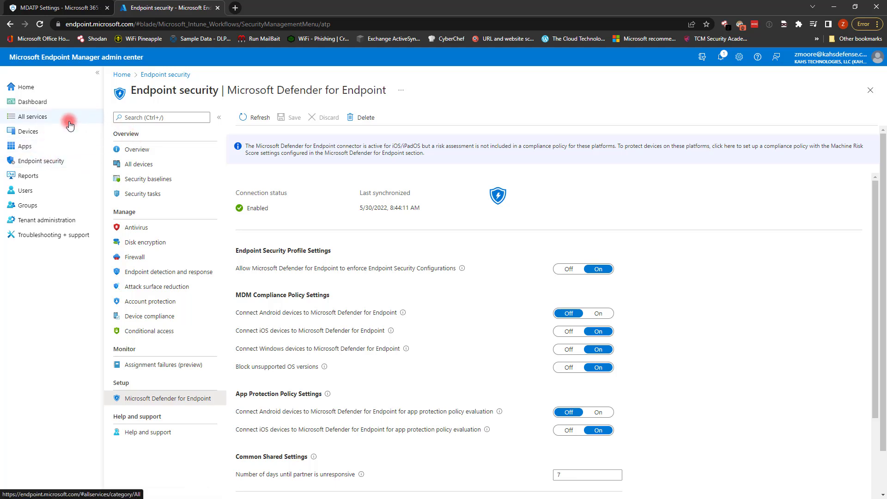
Step: Check the endpoint detection and response policies, and open the configuration profiles for Windows devices
left_click(154, 272)
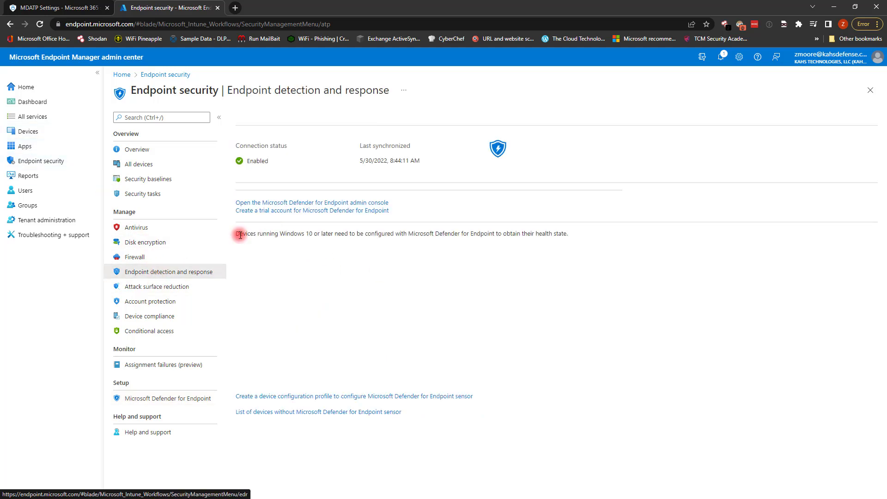
left_click(179, 278)
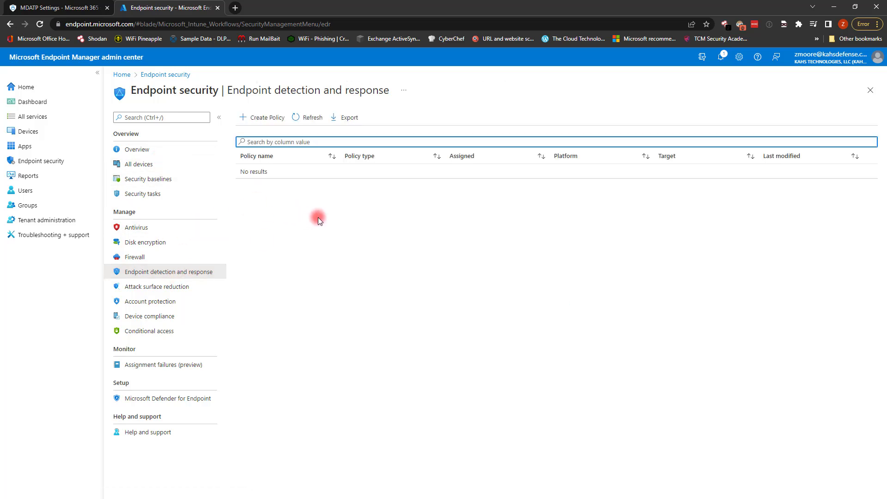
left_click(48, 129)
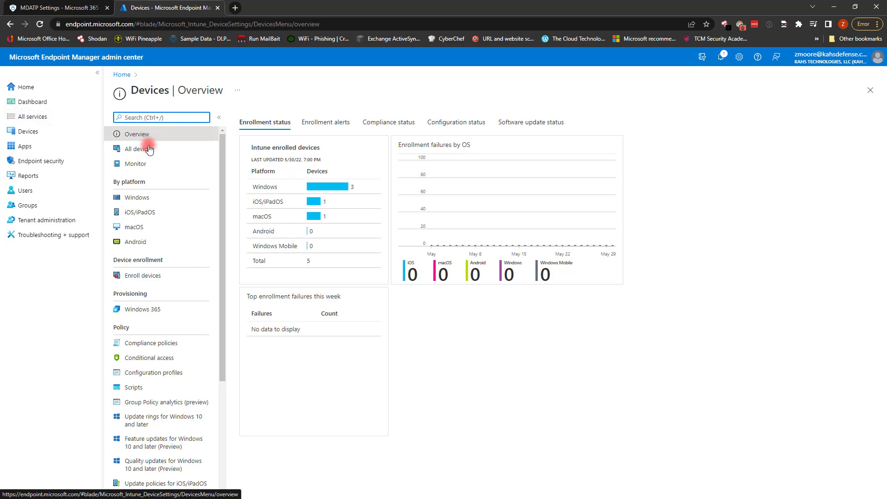
left_click(136, 199)
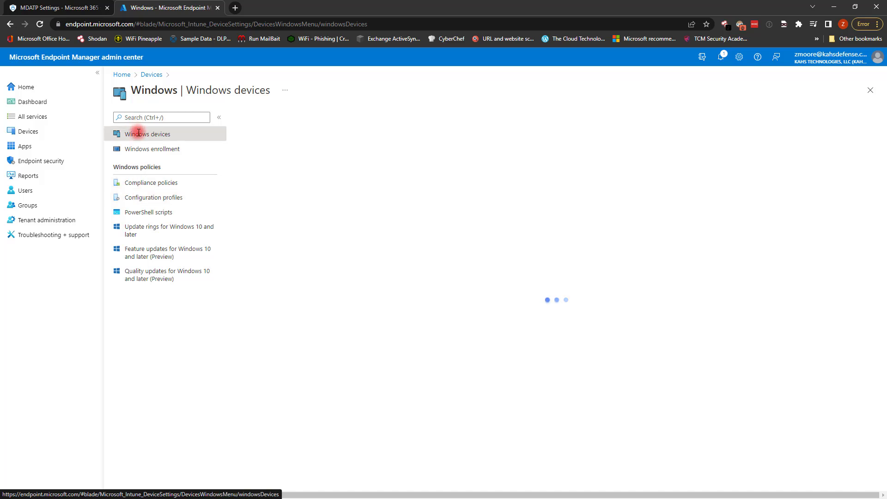
left_click(166, 186)
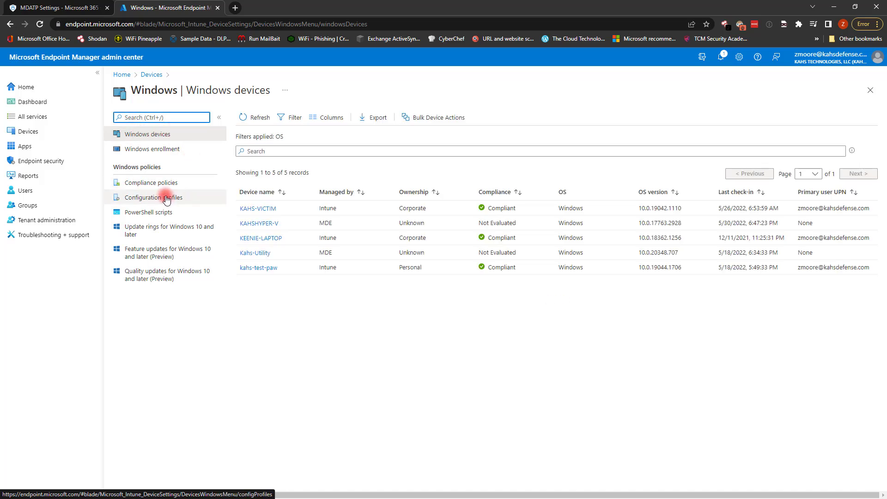
left_click(167, 198)
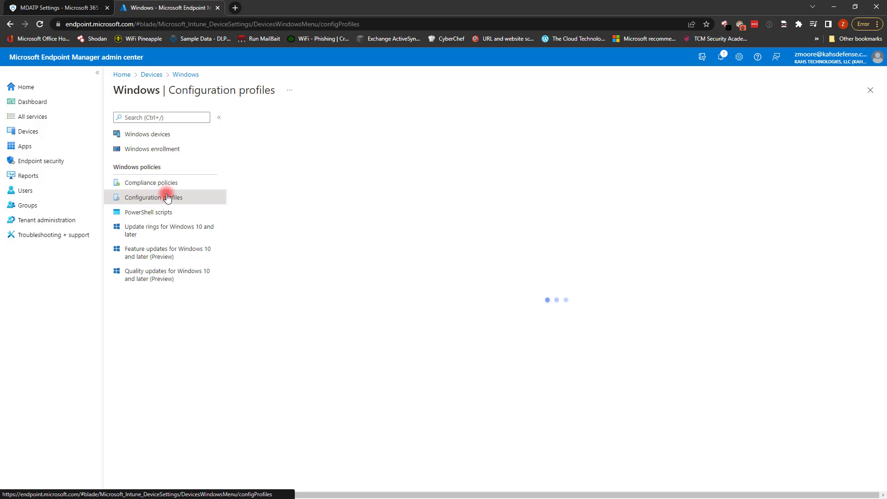
left_click(170, 186)
Step: Start a Windows 10 and later configuration profile from the Microsoft Defender for Endpoint (desktop devices running Windows 10 or later) template
left_click(272, 119)
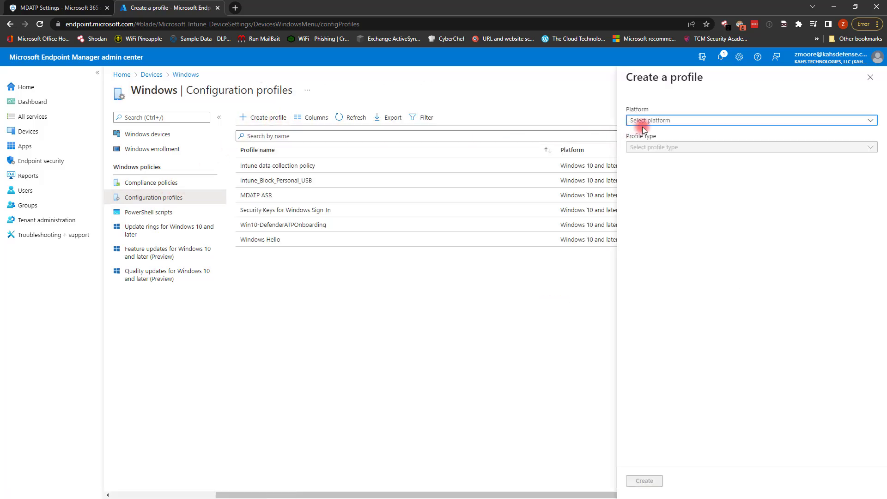
left_click(656, 120)
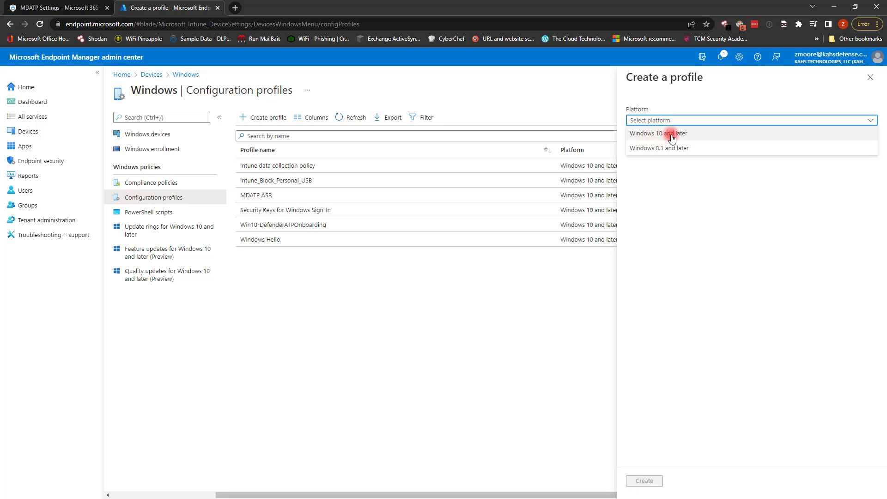
left_click(672, 134)
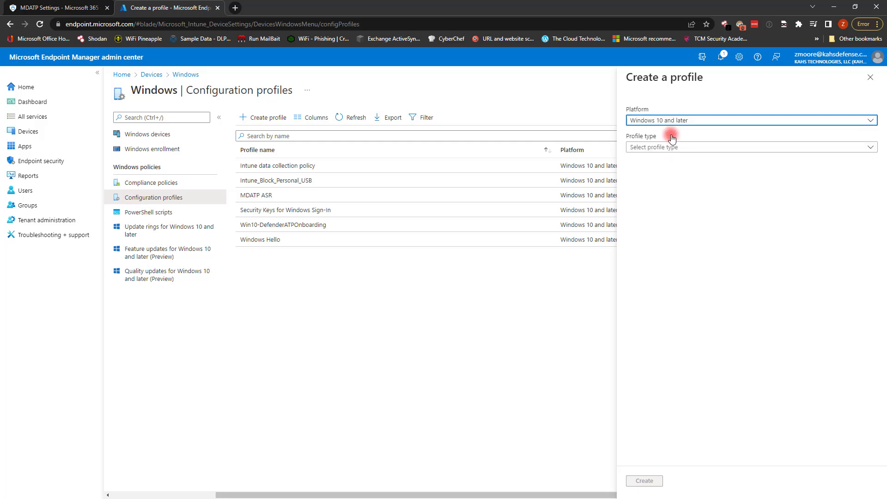
left_click(642, 148)
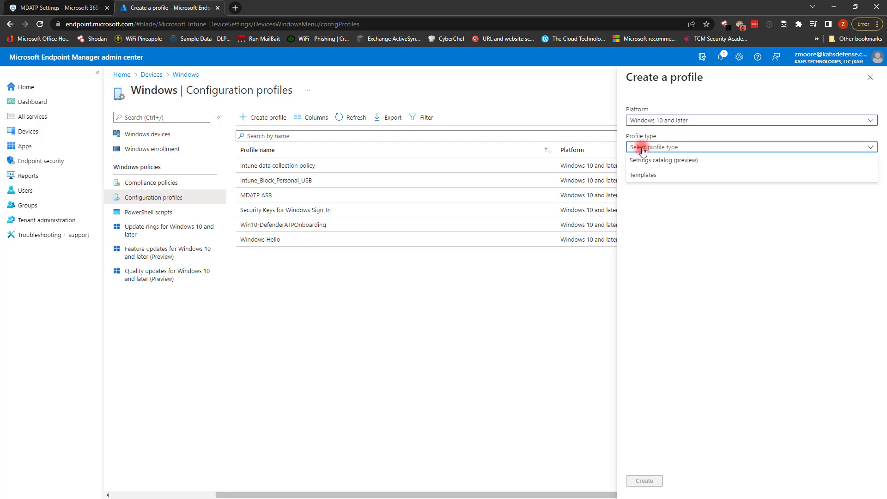
left_click(640, 176)
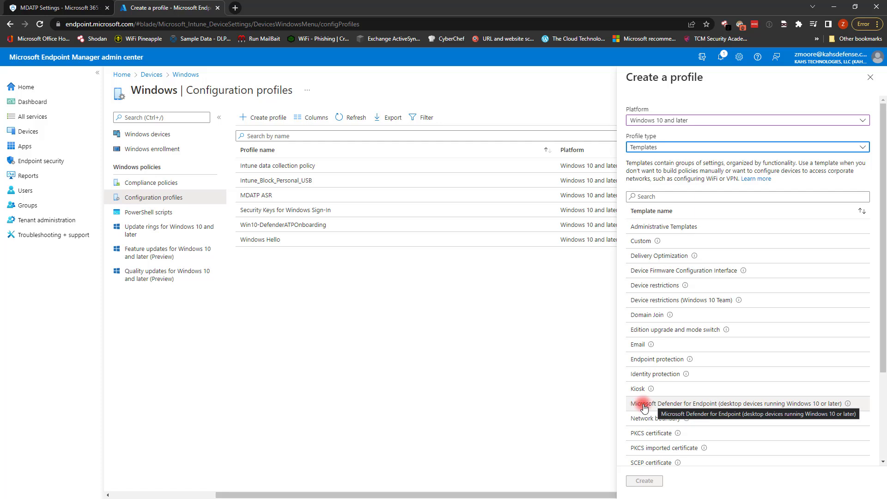
left_click(660, 405)
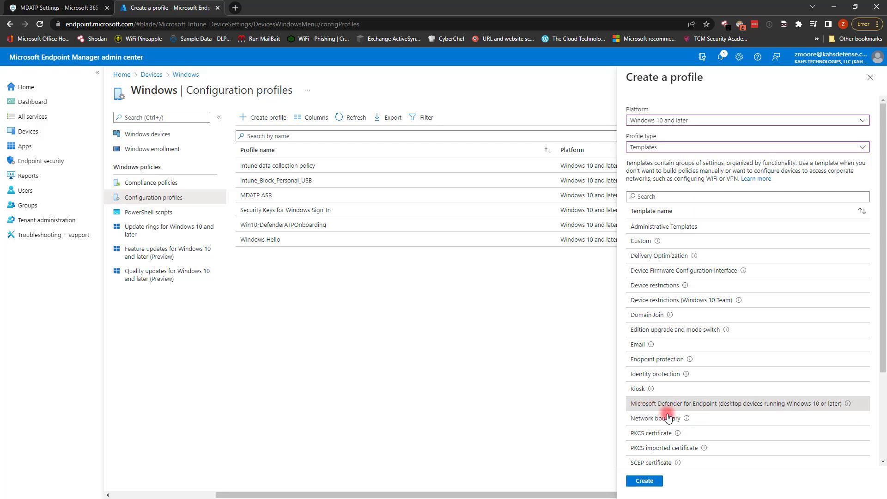
left_click(656, 480)
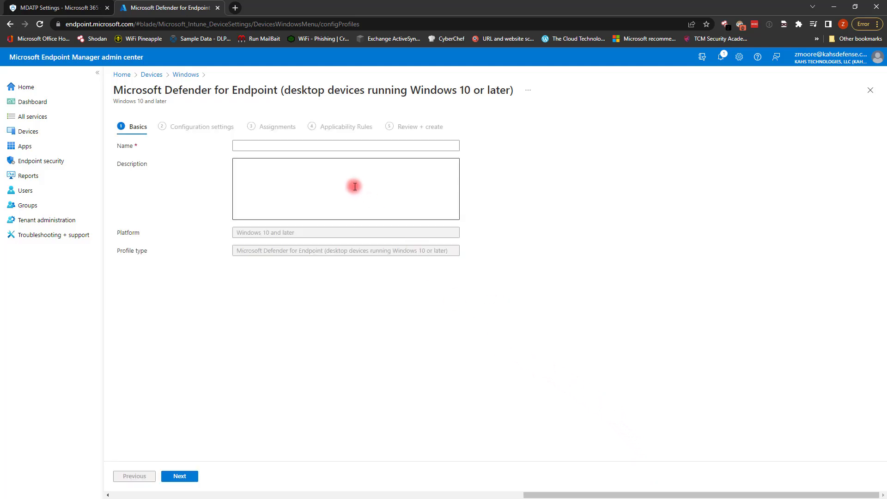
Step: Name the profile "Win-10 MDE", enable expedited telemetry reporting frequency, and continue to the assignments
left_click(279, 146)
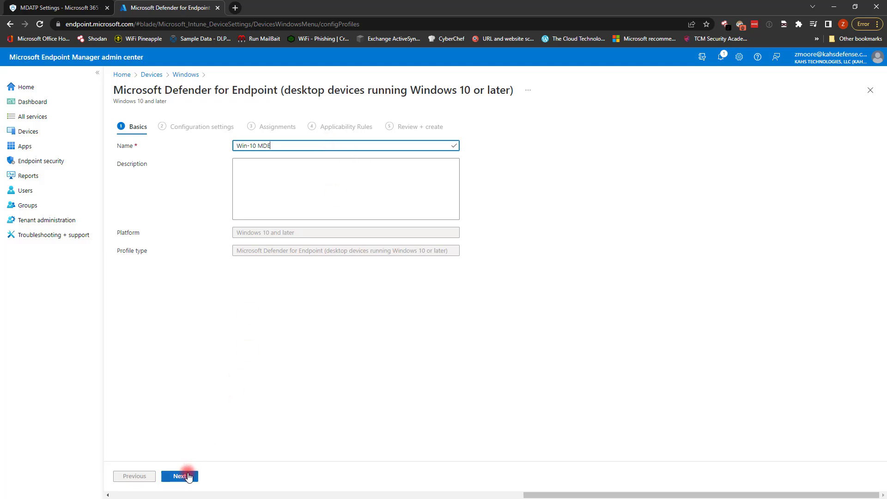
left_click(180, 476)
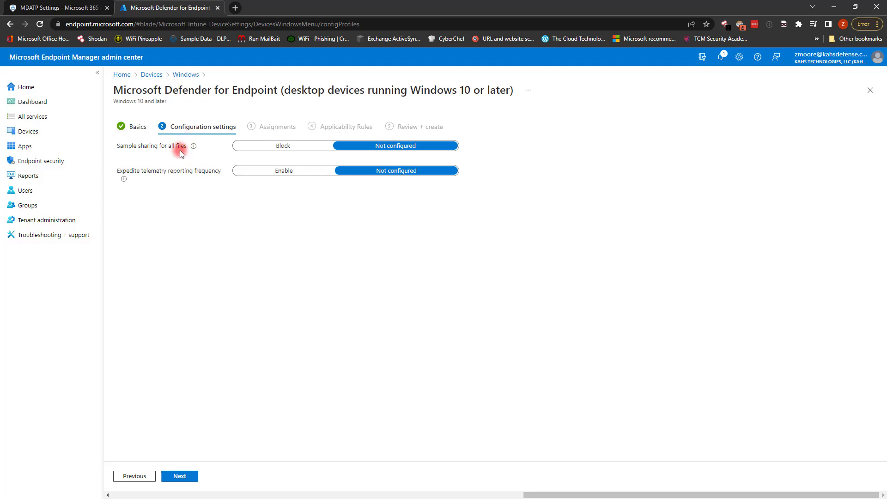
left_click(271, 170)
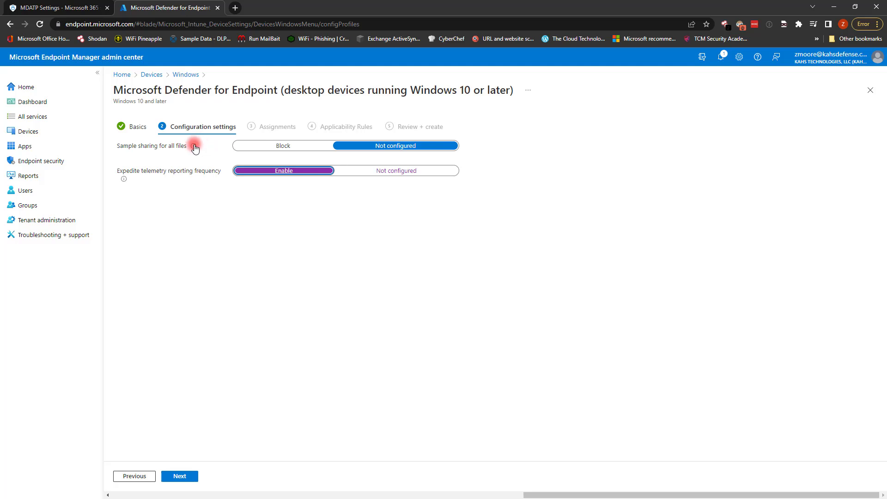
mouse_move(196, 148)
left_click(187, 477)
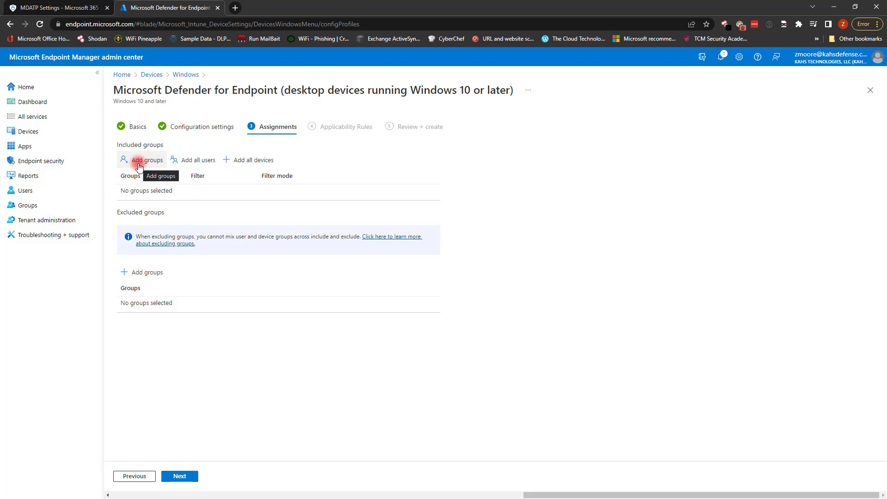
left_click(73, 9)
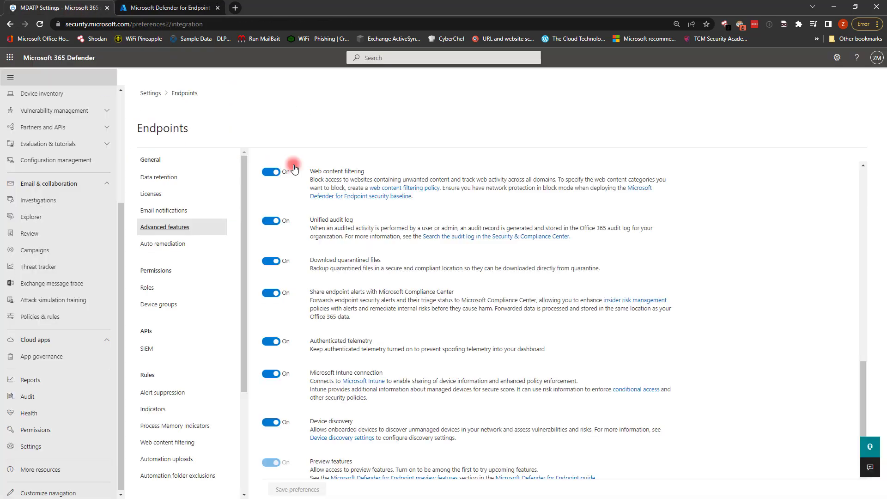
left_click(194, 8)
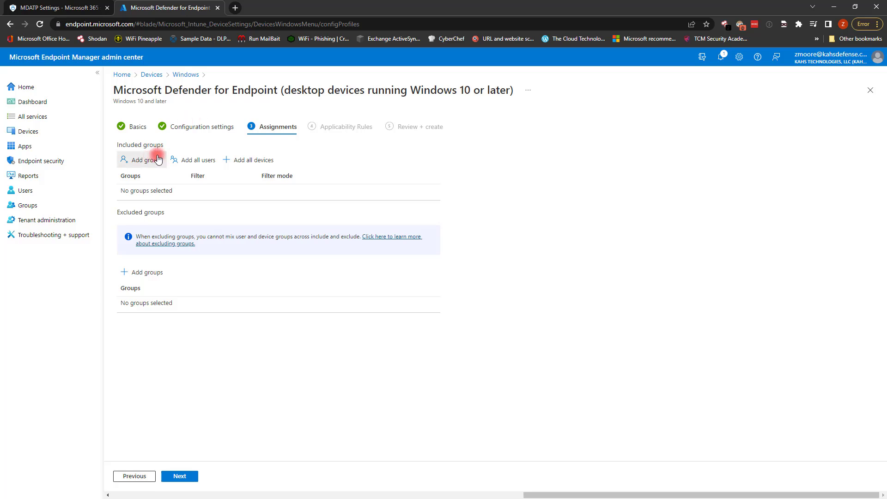
Step: Assign the profile to the included group MDM Computers and continue to the applicability rules
left_click(204, 162)
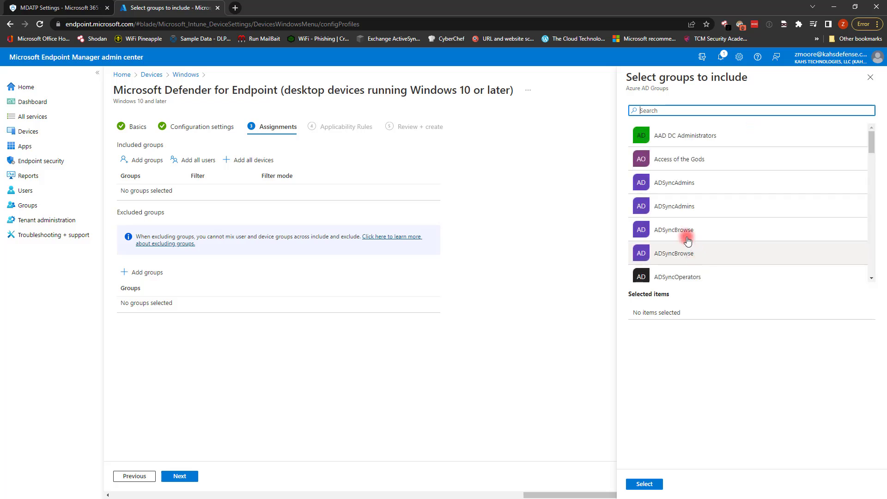
scroll(683, 223, "down", 8)
scroll(683, 223, "down", 10)
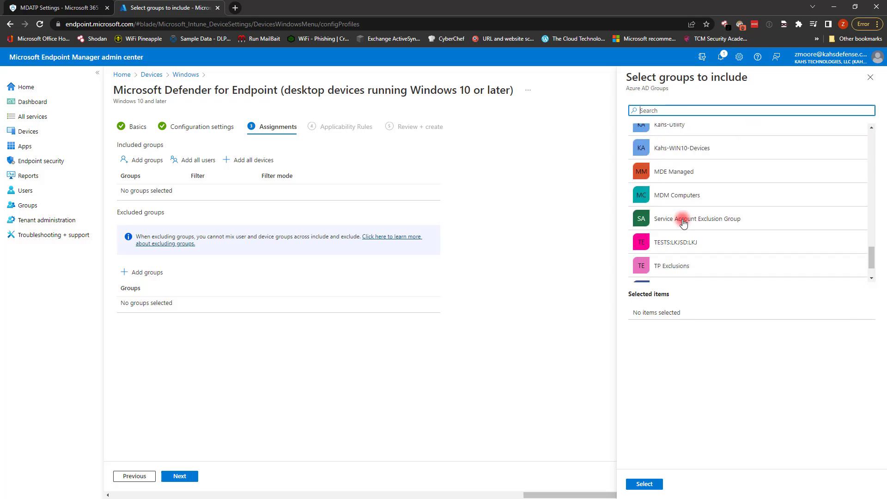
left_click(683, 157)
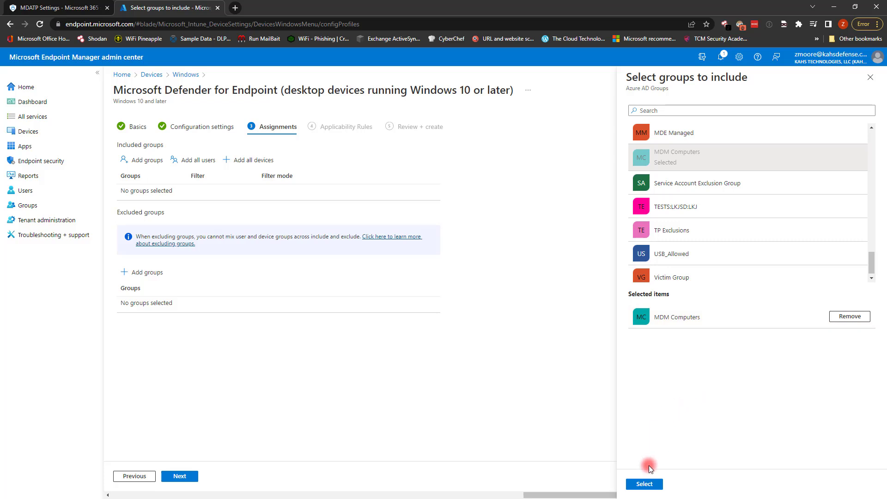
left_click(644, 484)
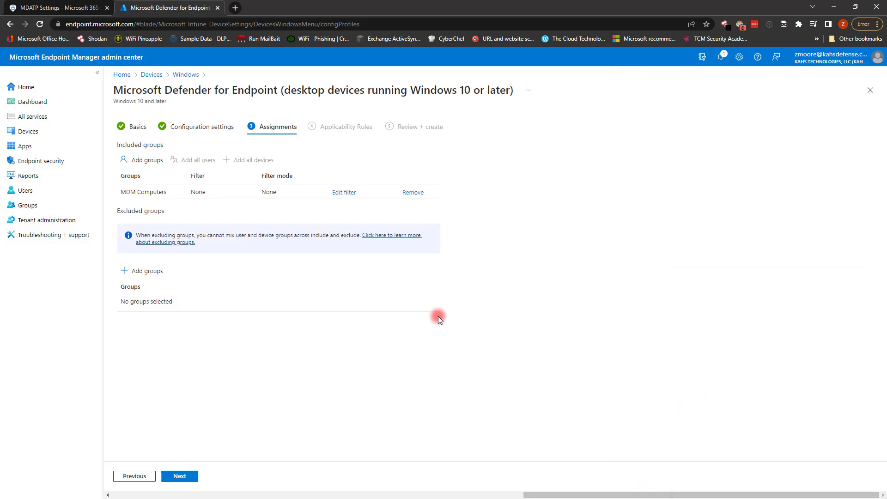
left_click(188, 481)
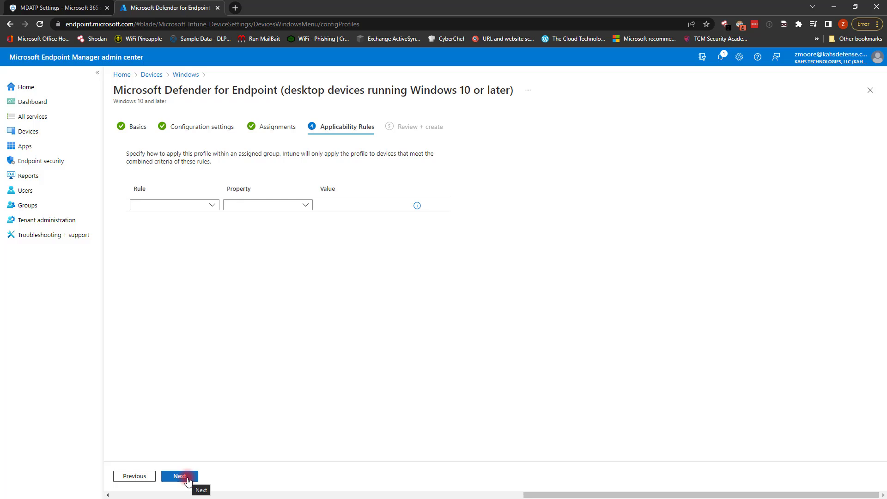
Step: Skip the applicability rules and create the Win-10 MDE configuration profile
left_click(189, 481)
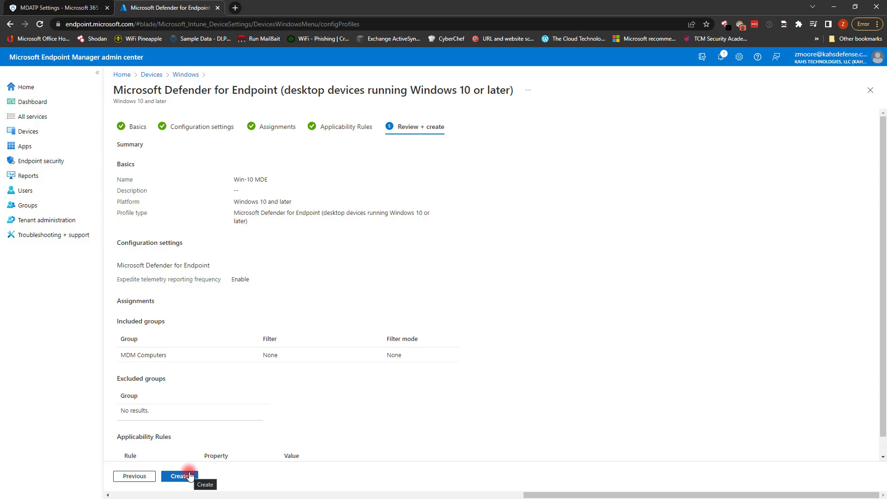
left_click(189, 476)
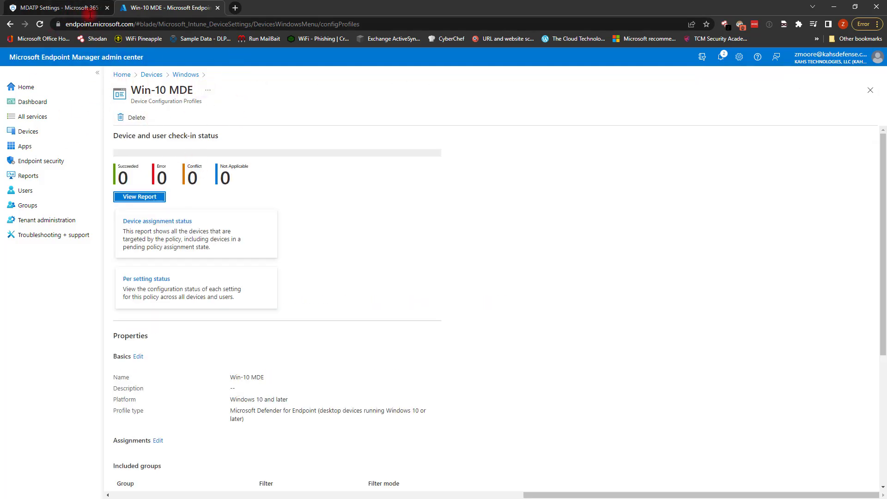
Step: Switch to Microsoft 365 Defender and open the endpoints' device inventory to check the devices' onboarding status
left_click(89, 8)
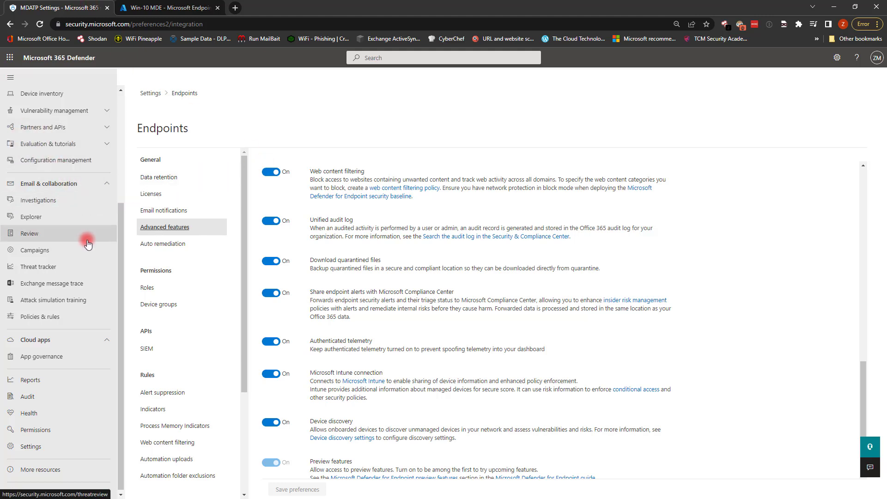
scroll(32, 234, "up", 3)
scroll(56, 306, "up", 1)
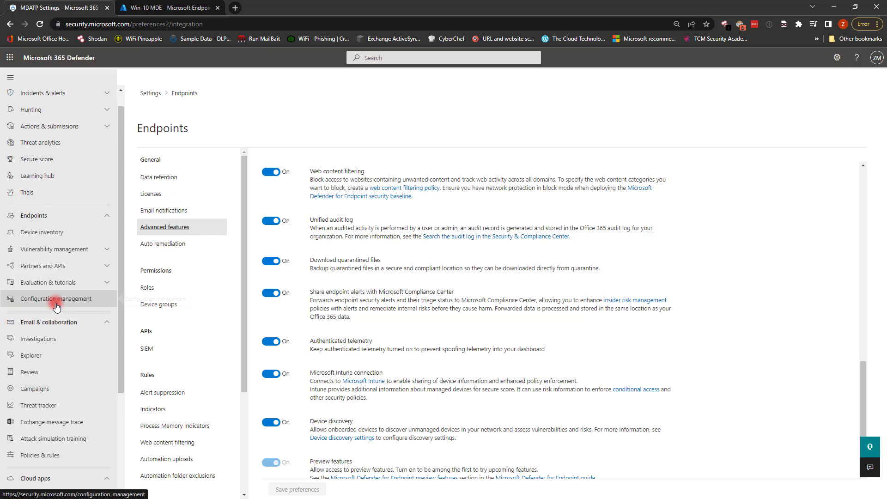
left_click(58, 232)
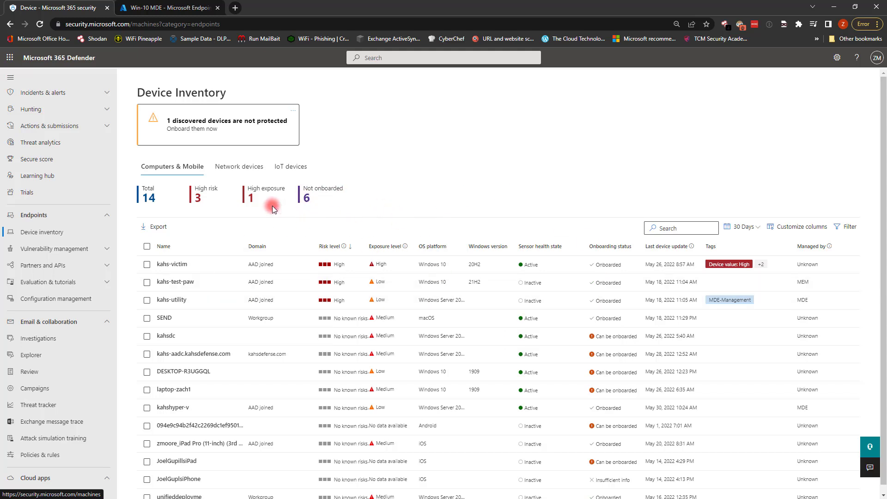
Step: Open the Onboarding page under device management in the Endpoints settings
scroll(69, 282, "down", 3)
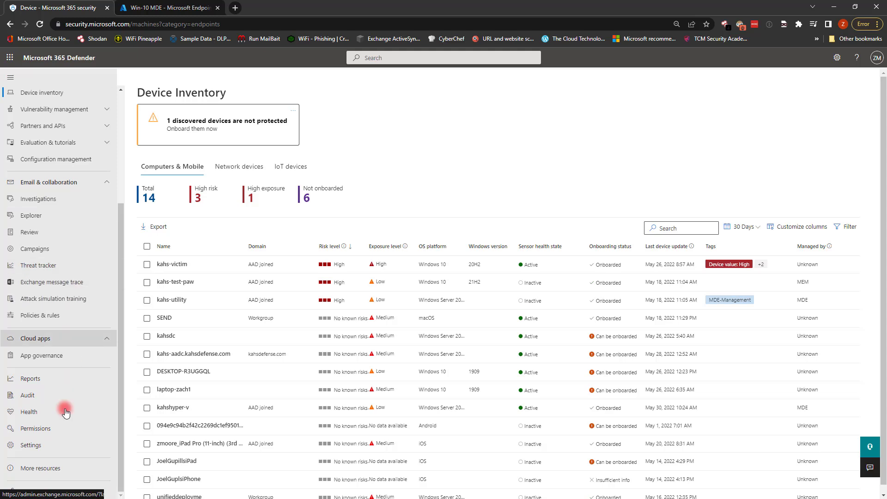
left_click(53, 443)
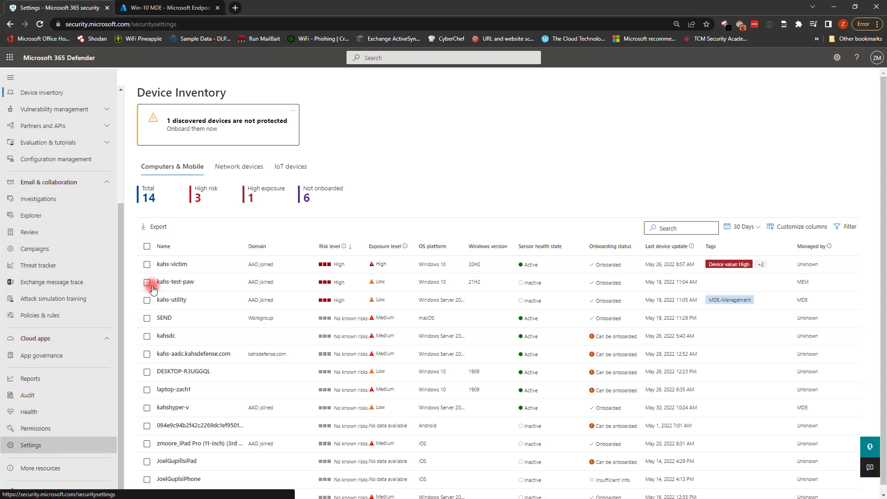
left_click(168, 193)
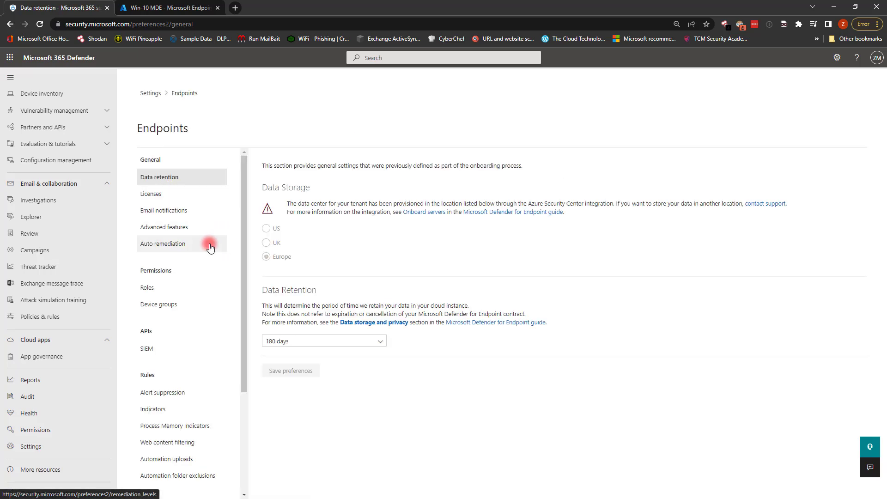
scroll(210, 255, "down", 3)
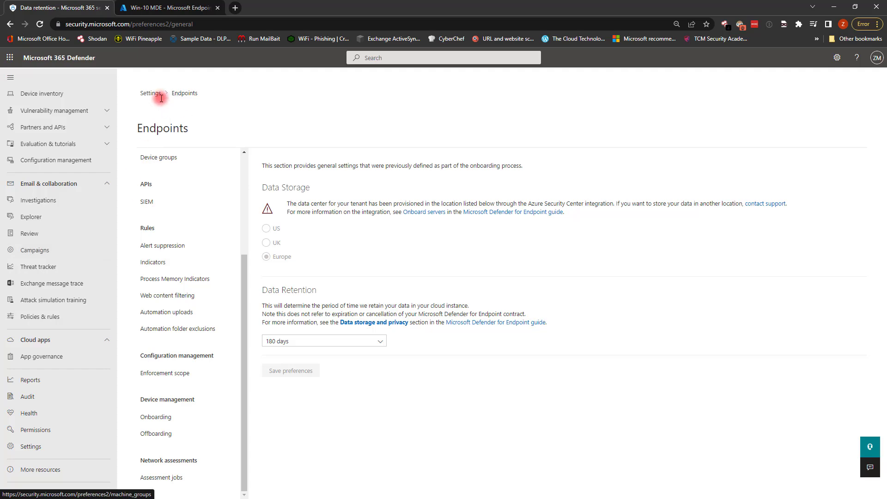
left_click(155, 417)
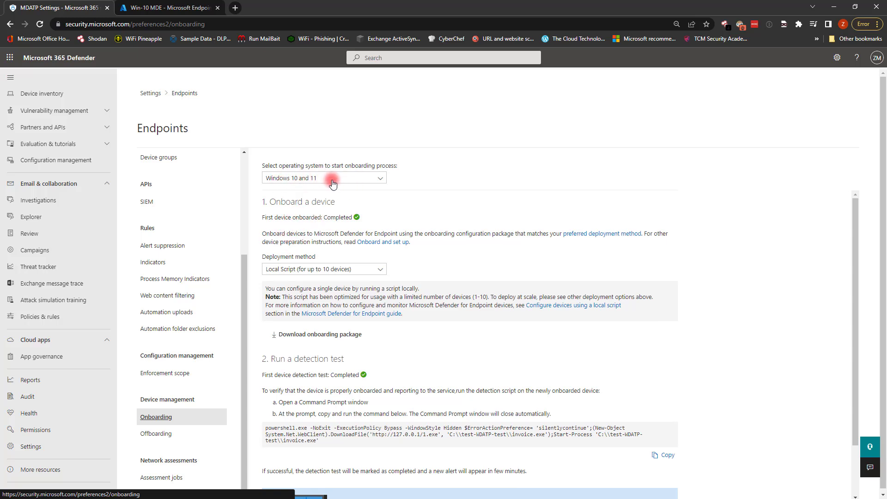
Step: Review the operating systems available for onboarding and the deployment methods offered for Windows 10 and 11
left_click(297, 181)
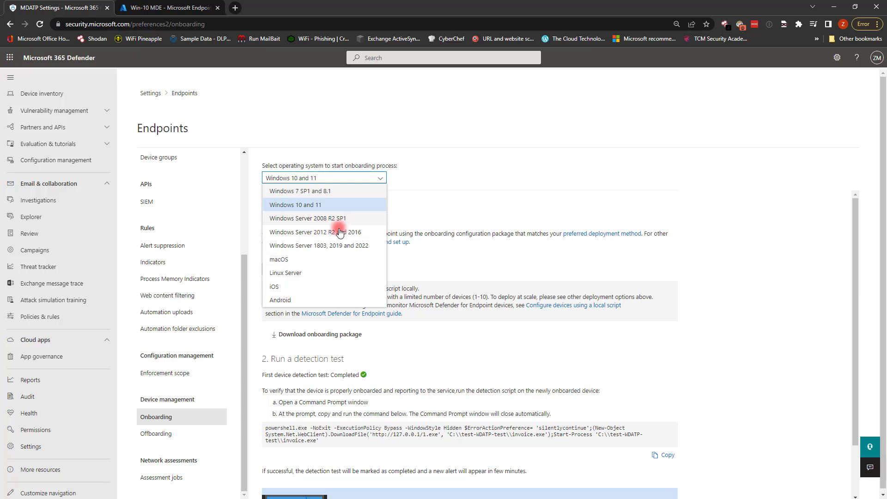
left_click(448, 208)
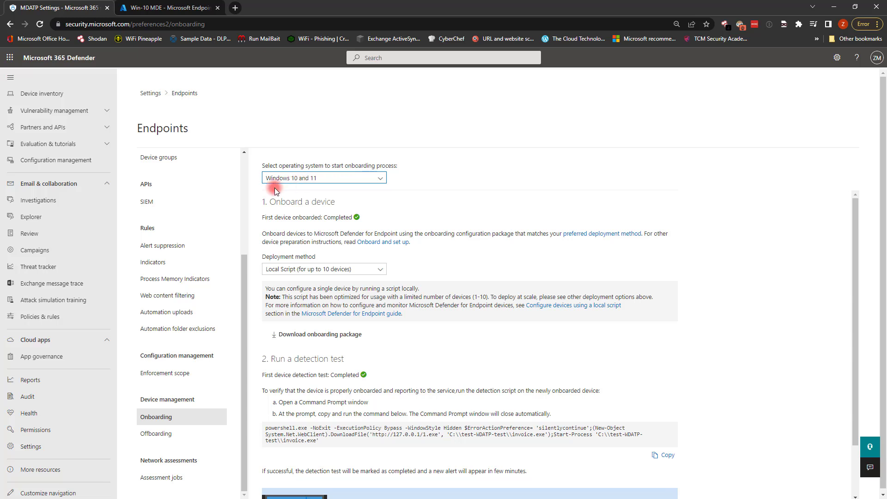
left_click(304, 271)
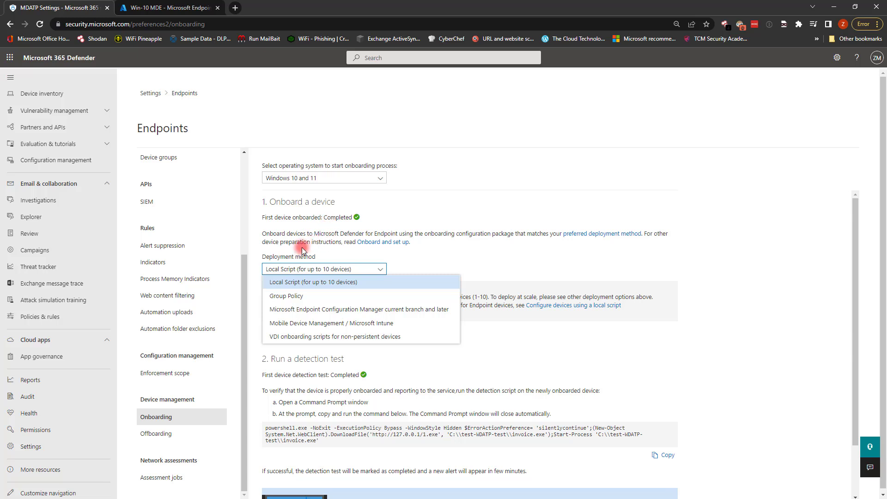
left_click(444, 206)
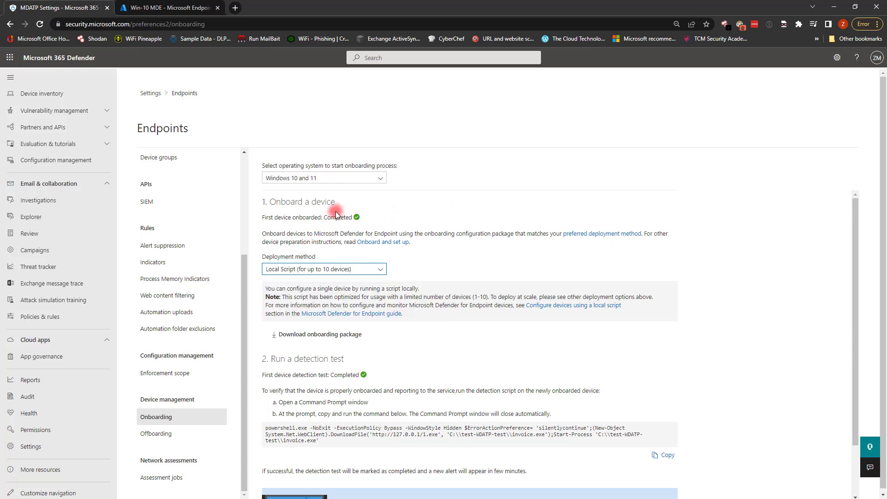